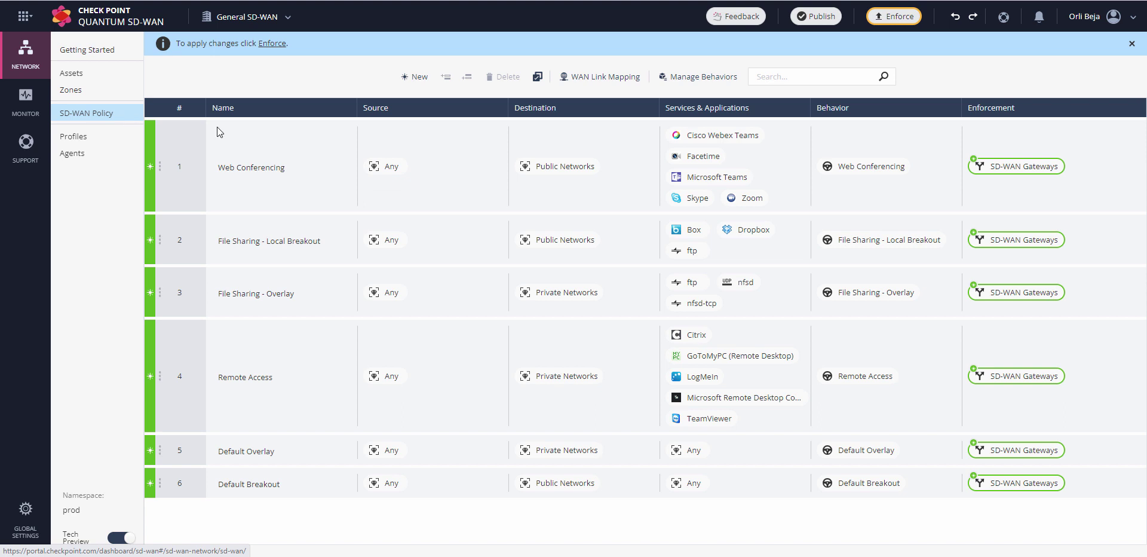
Step: Start a blank new steering behavior from the Manage Behaviors list
click(711, 81)
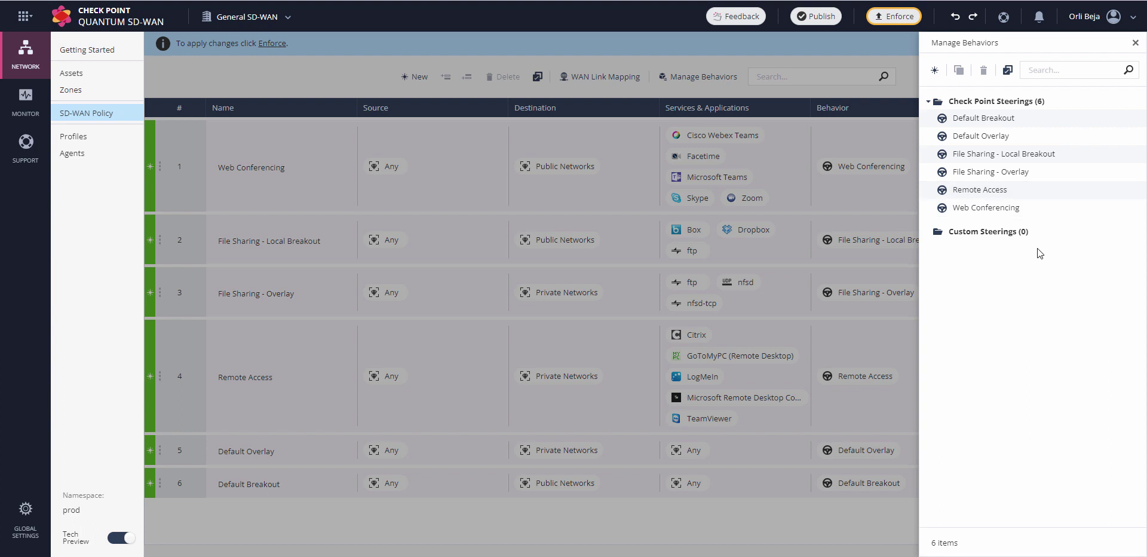
click(932, 70)
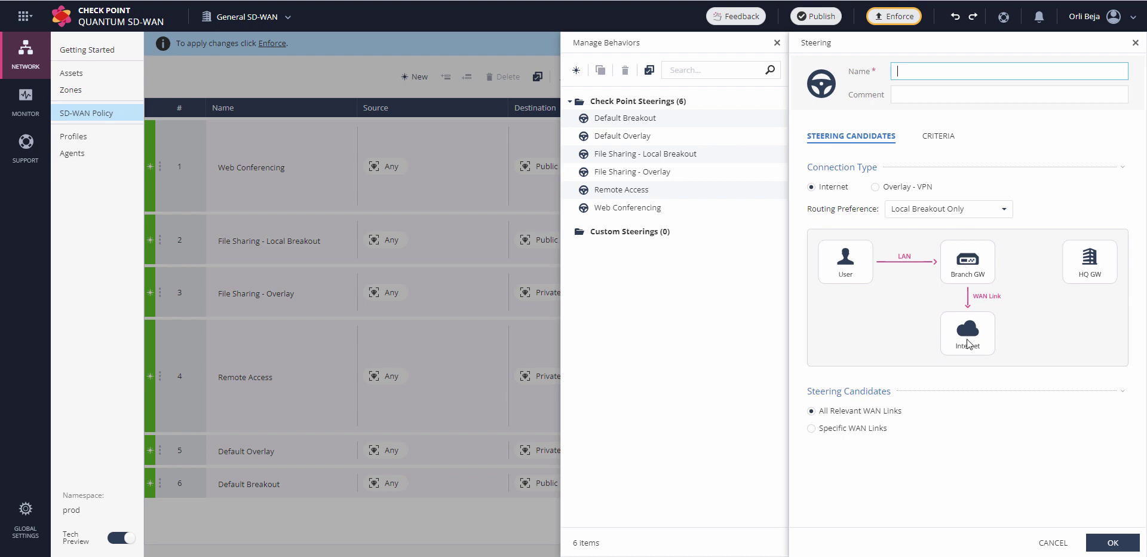
Step: Set Routing Preference to Prioritize Local Breakout, after briefly trying Backhaul Only
click(926, 209)
click(913, 241)
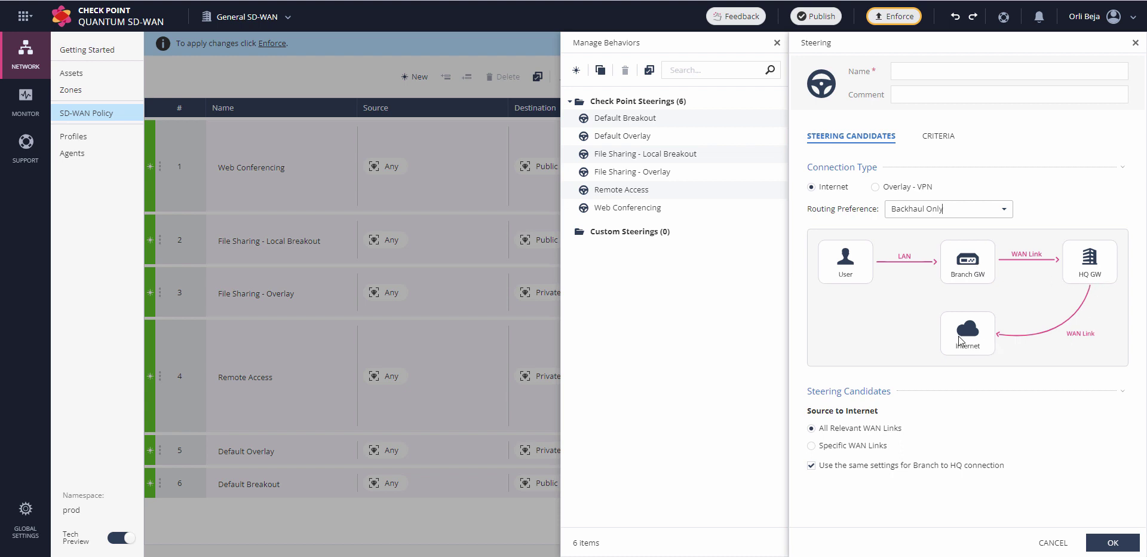
click(943, 209)
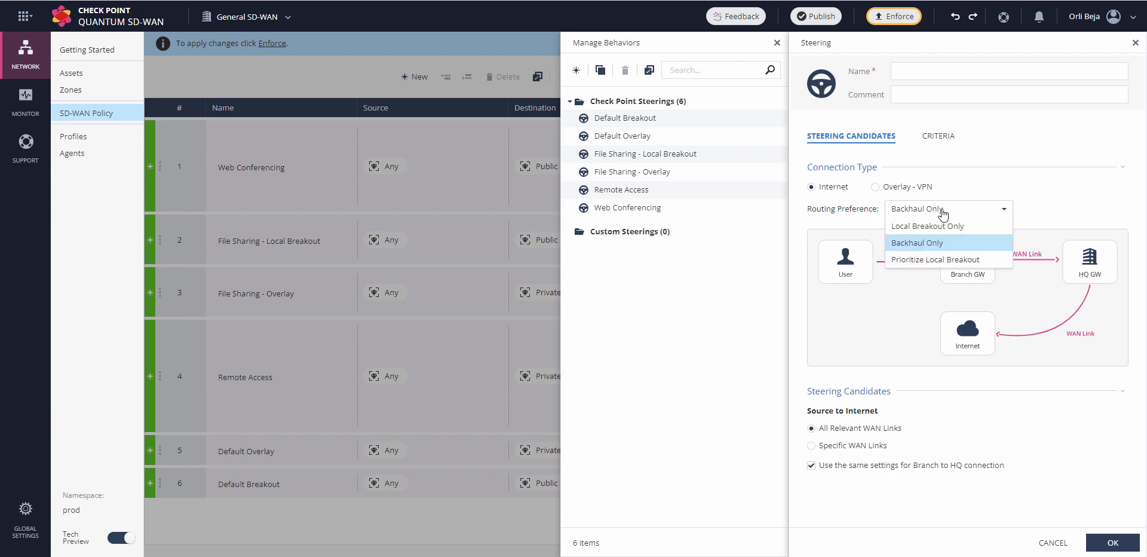
click(926, 260)
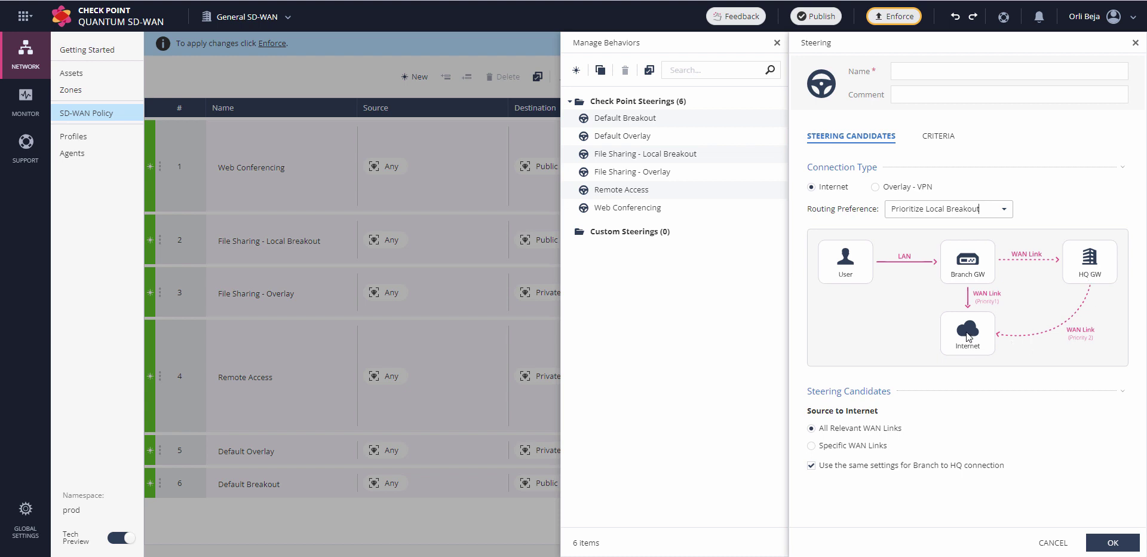
click(875, 187)
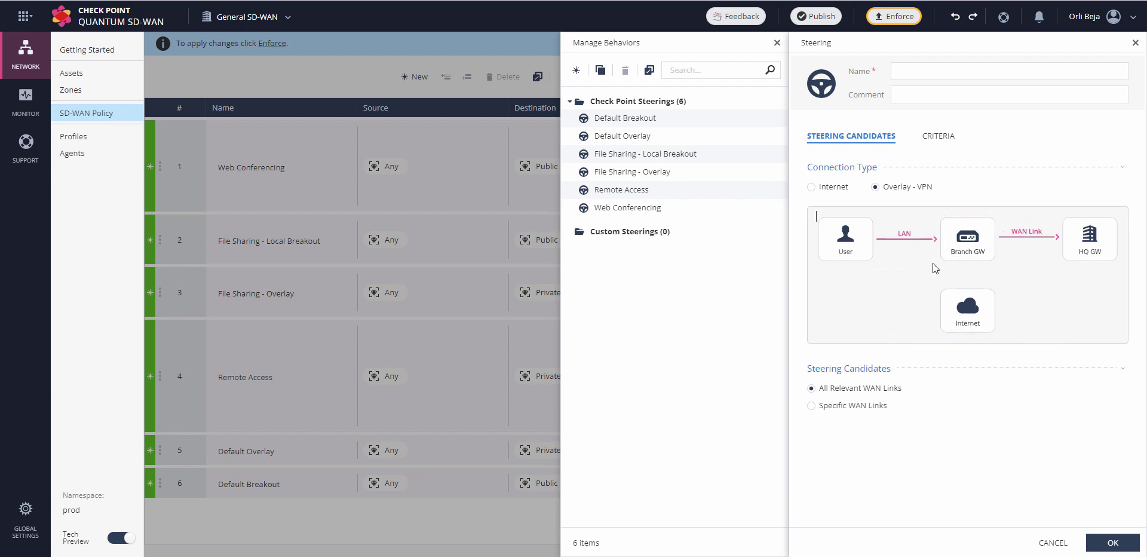
click(823, 186)
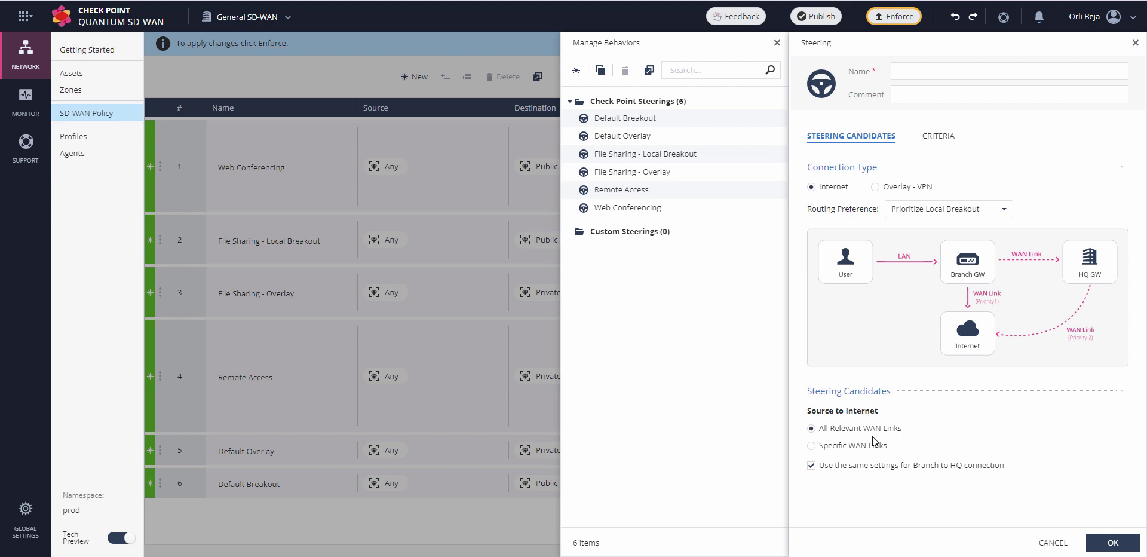
click(853, 451)
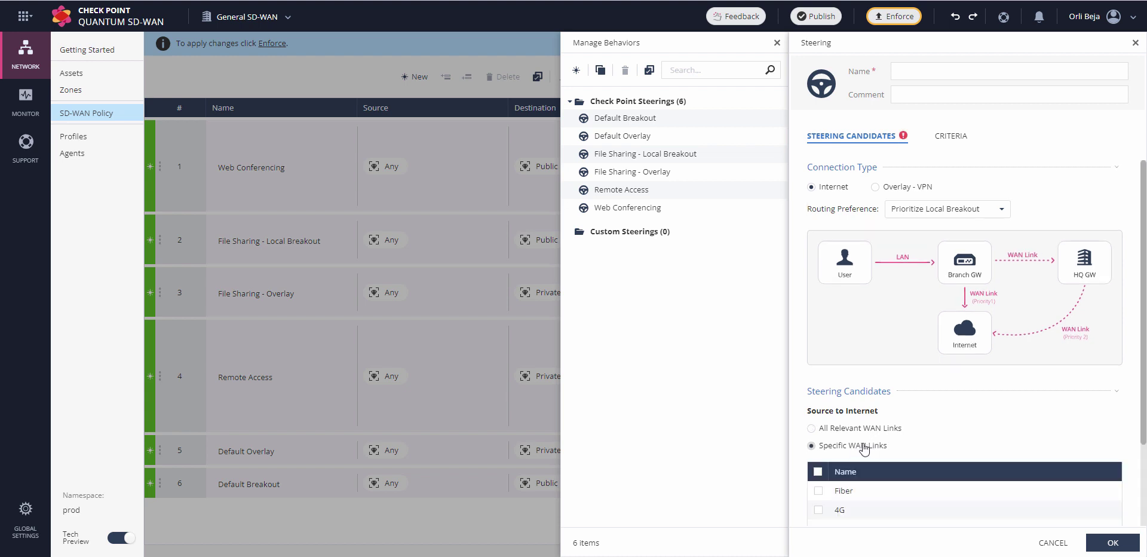
scroll(880, 445, down, 2)
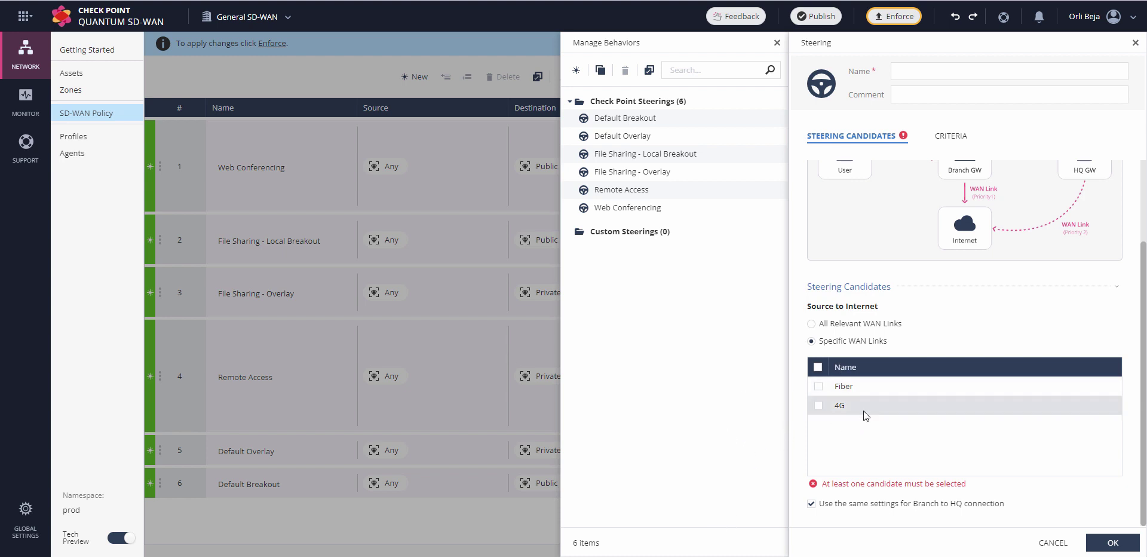
click(827, 323)
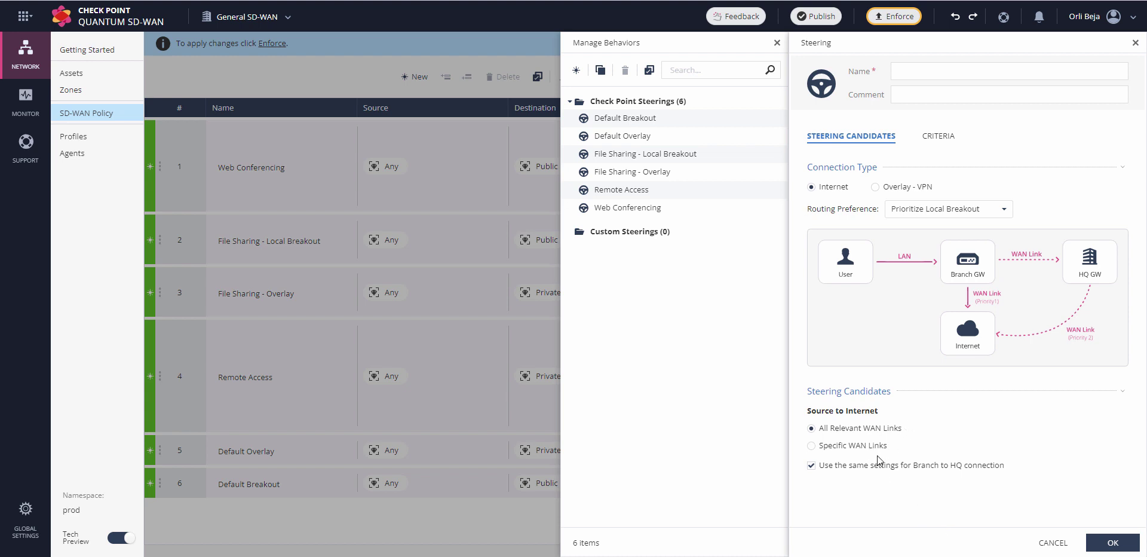
Step: Toggle Branch to HQ settings off and back on, then view the CRITERIA thresholds
click(810, 465)
scroll(890, 474, down, 1)
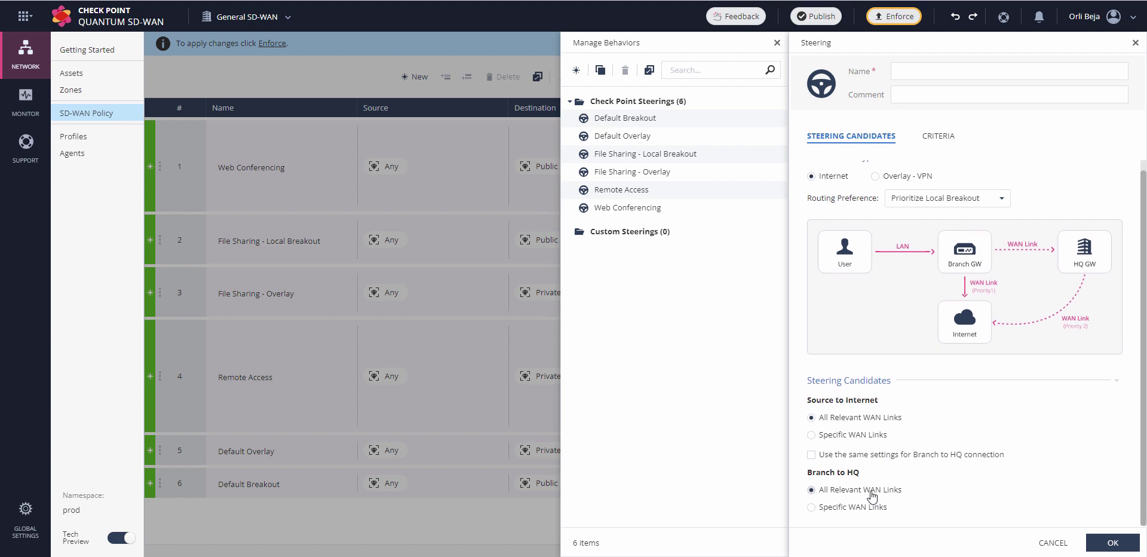
click(823, 457)
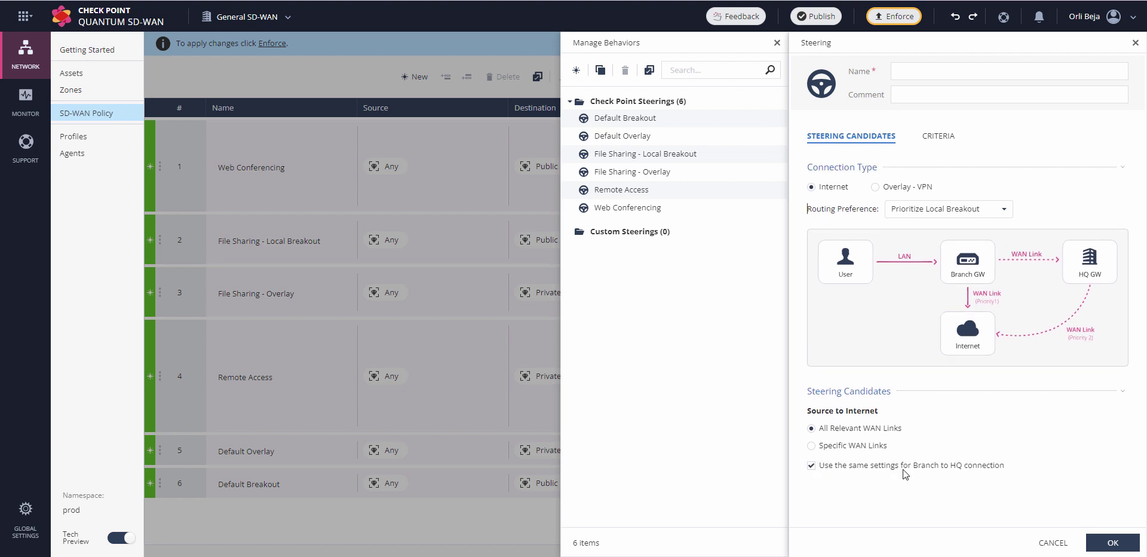
click(937, 137)
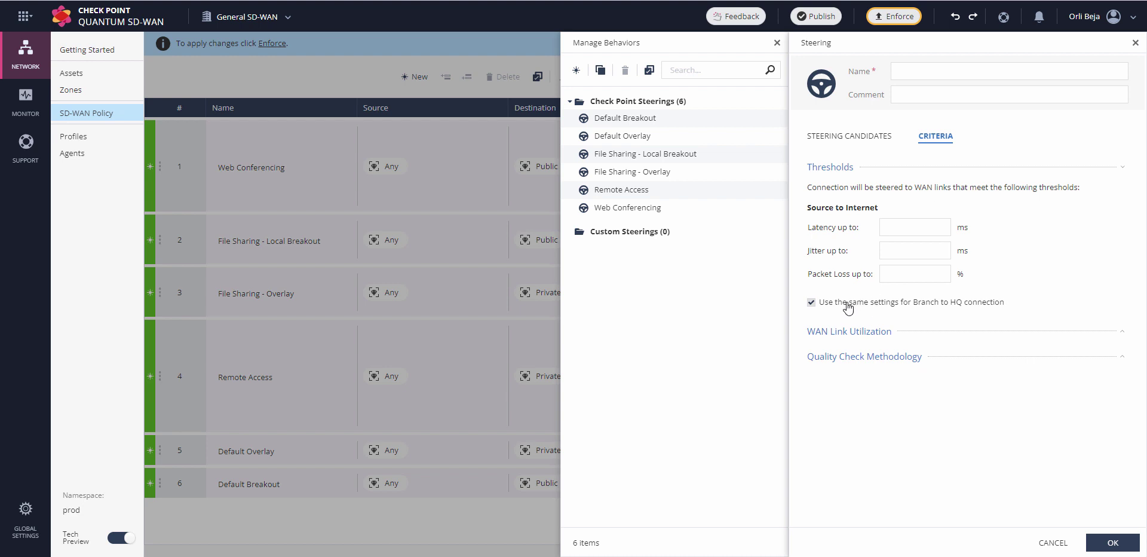
click(848, 139)
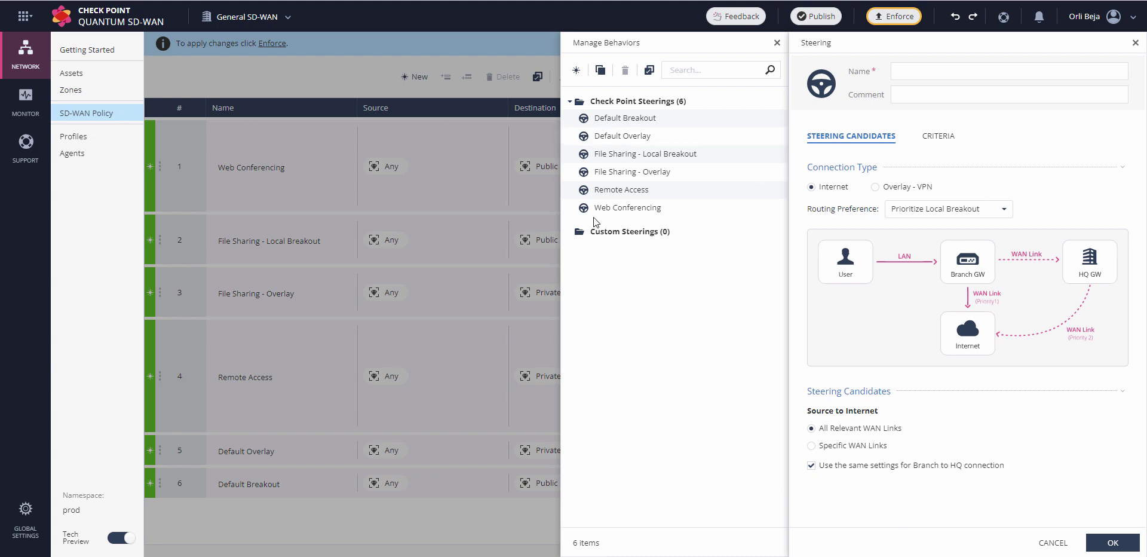
click(936, 136)
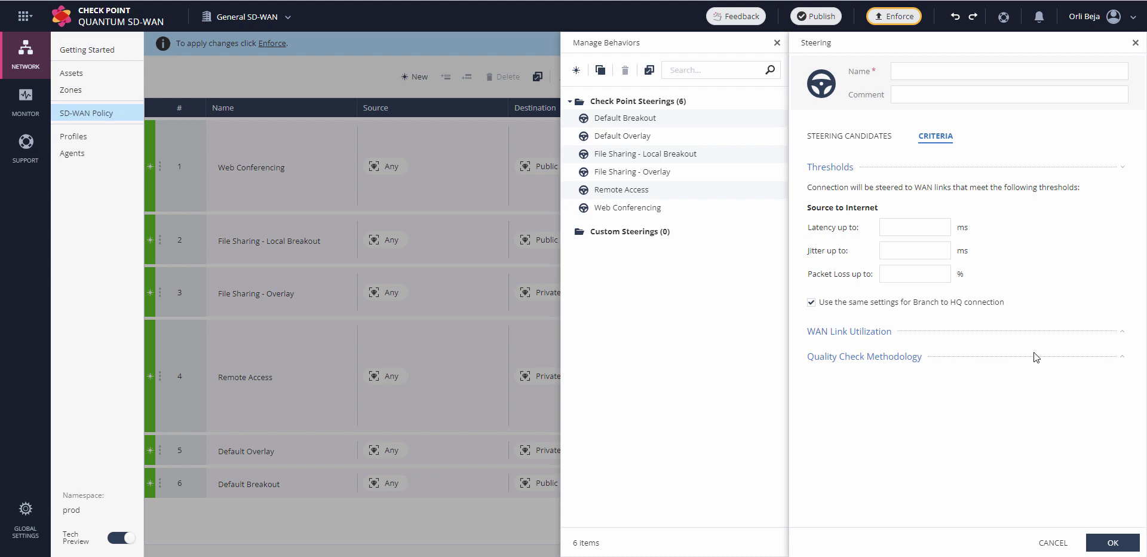
Step: Expand the WAN link utilization and Quality Check Methodology sections of the criteria
click(867, 330)
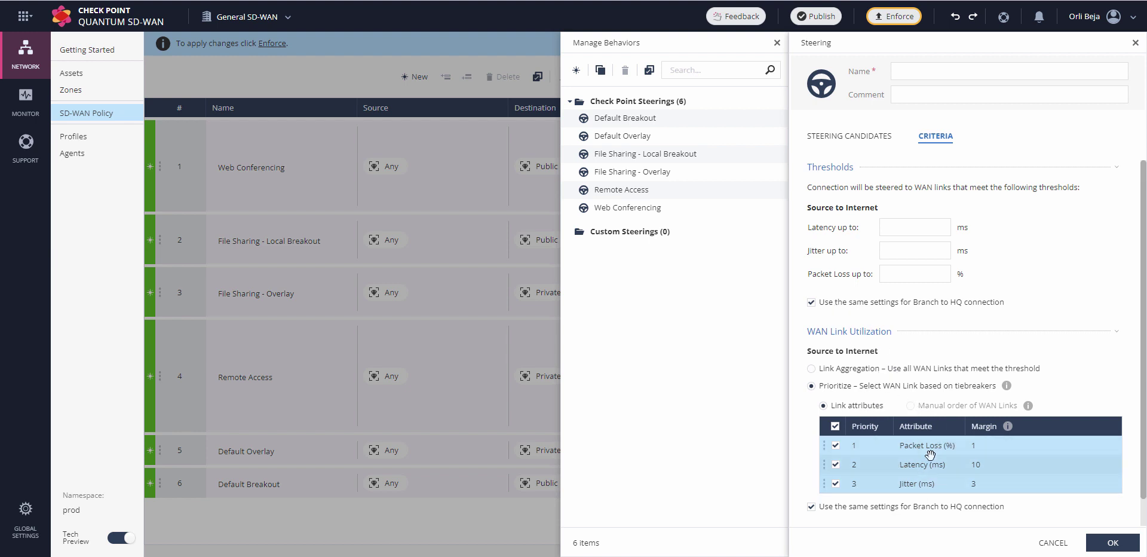
scroll(1013, 411, down, 1)
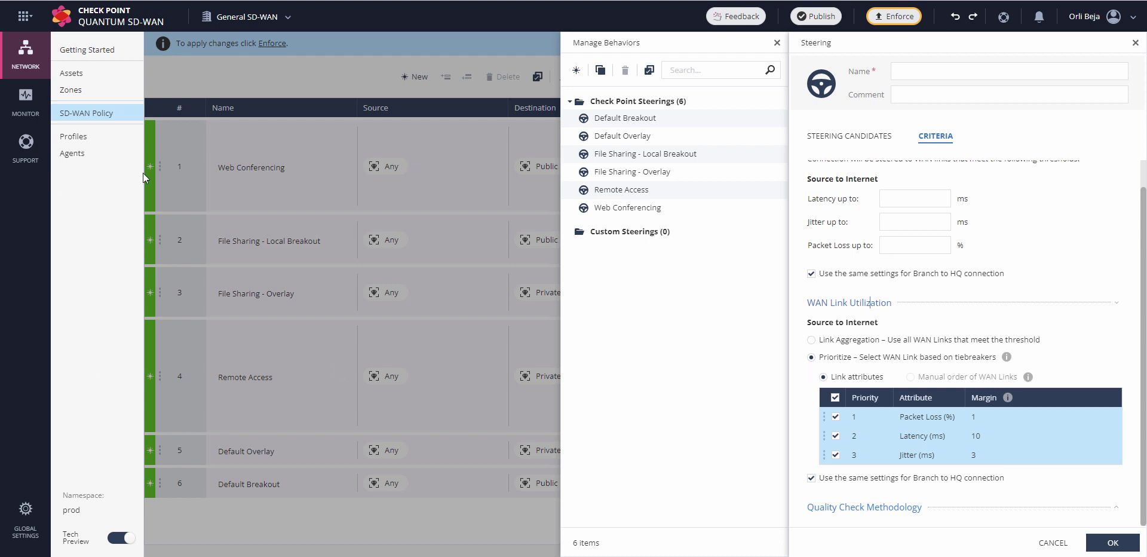
click(827, 507)
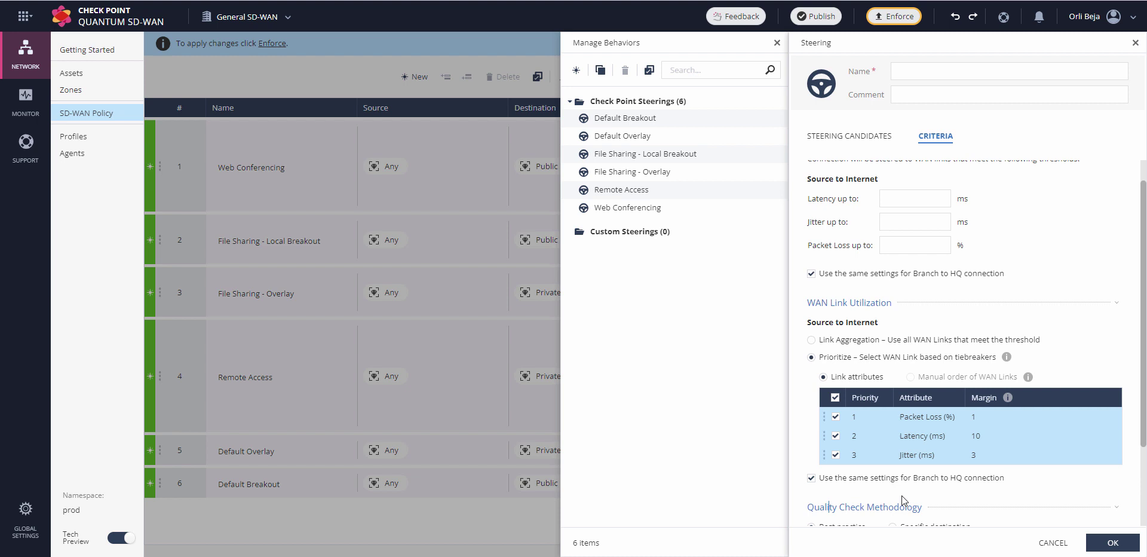
scroll(930, 471, down, 2)
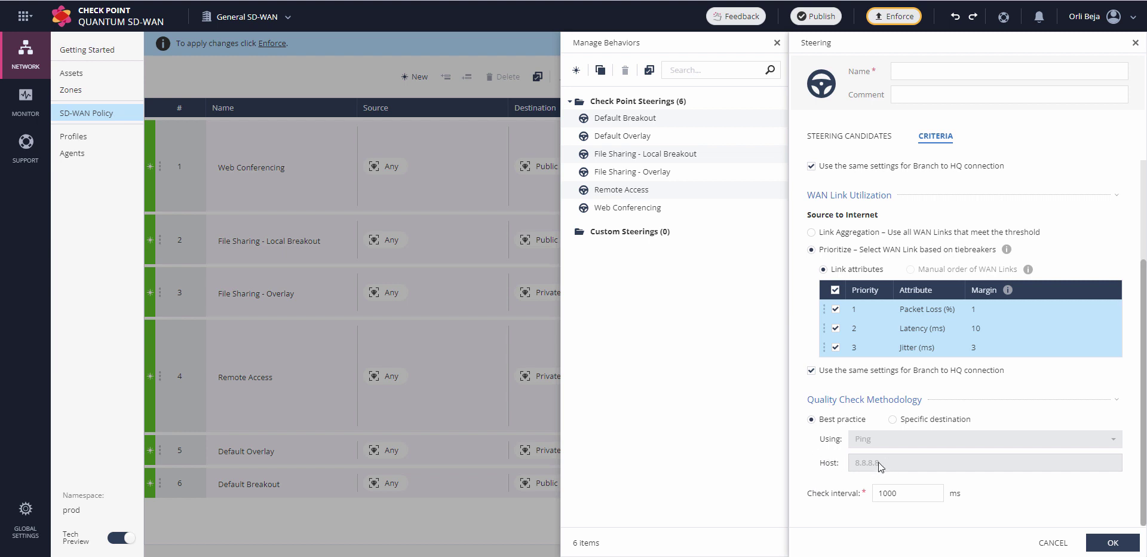
click(923, 422)
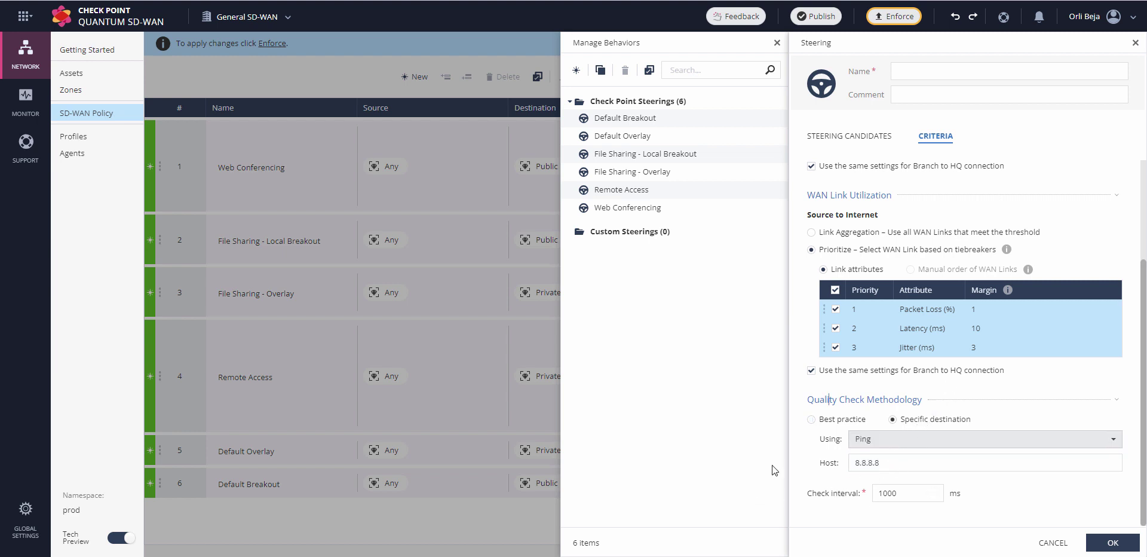
click(839, 420)
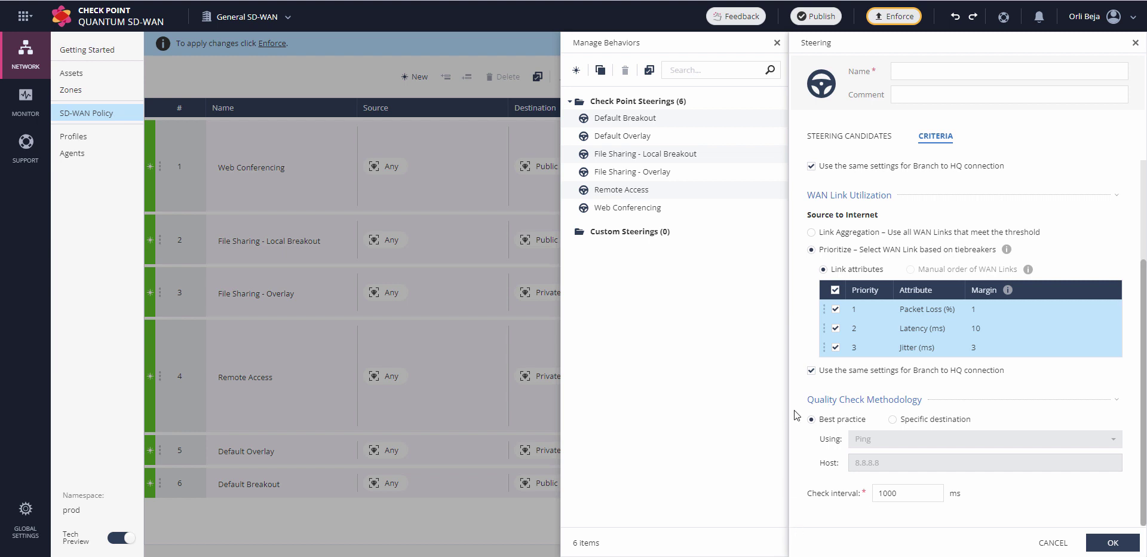
Step: Enter 'Internet direct access' in the Name field, correcting the typos
click(933, 73)
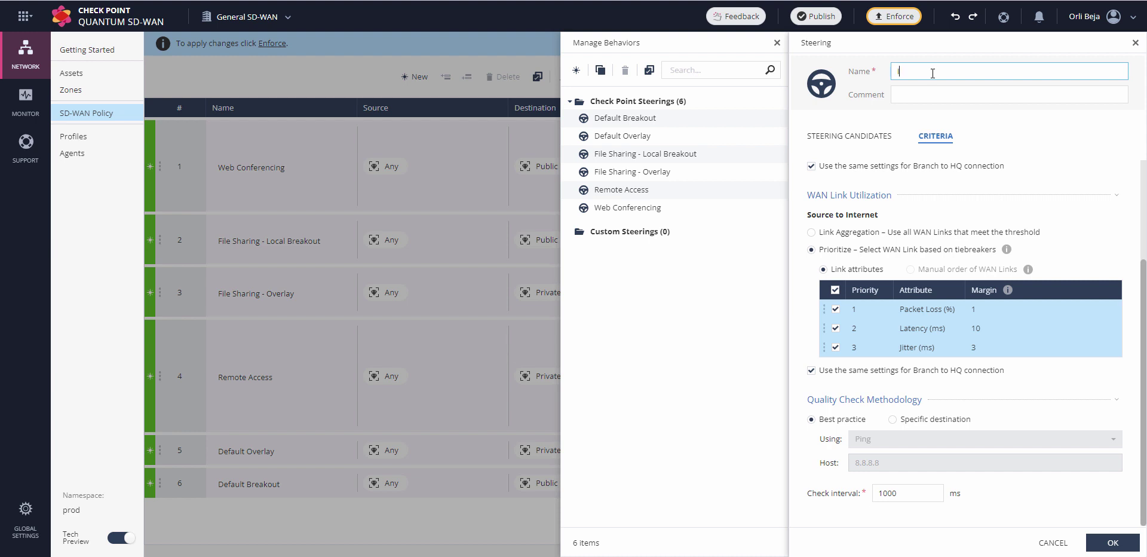
text(Inte)
key(BackSpace)
key(BackSpace)
text(terne)
text(t direct ace)
text(ss)
key(BackSpace)
key(BackSpace)
key(BackSpace)
text(c)
text(ess)
scroll(942, 239, up, 5)
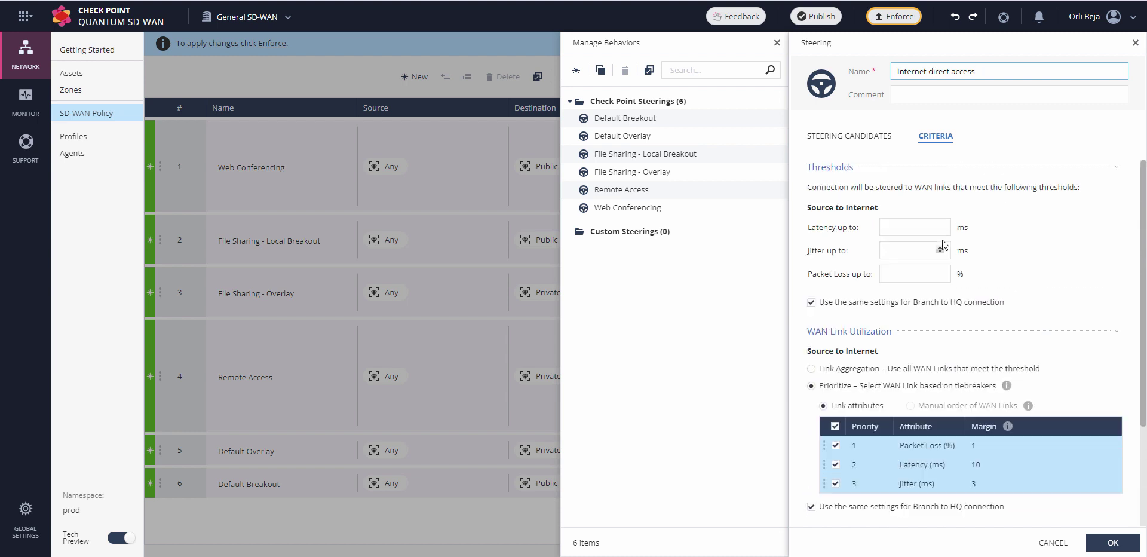
Step: Set the Internet Routing Preference to Local Breakout Only under Steering Candidates
click(846, 139)
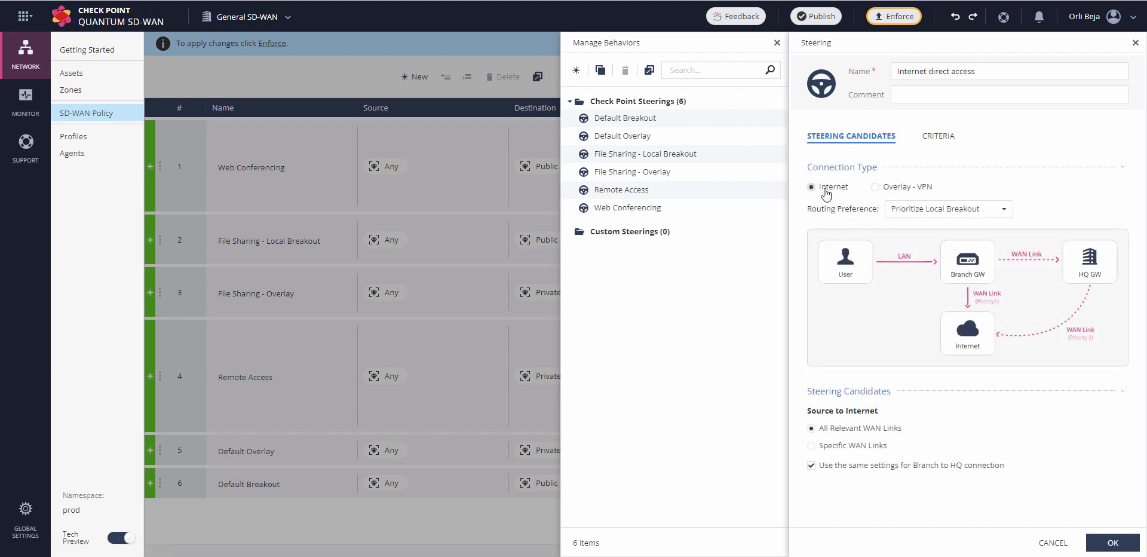
click(899, 211)
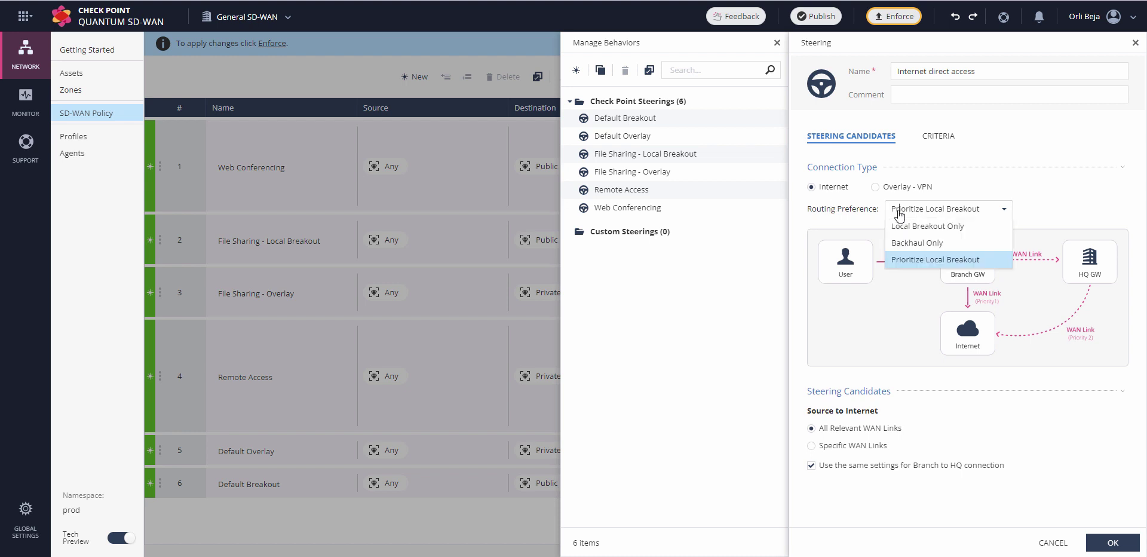
click(915, 225)
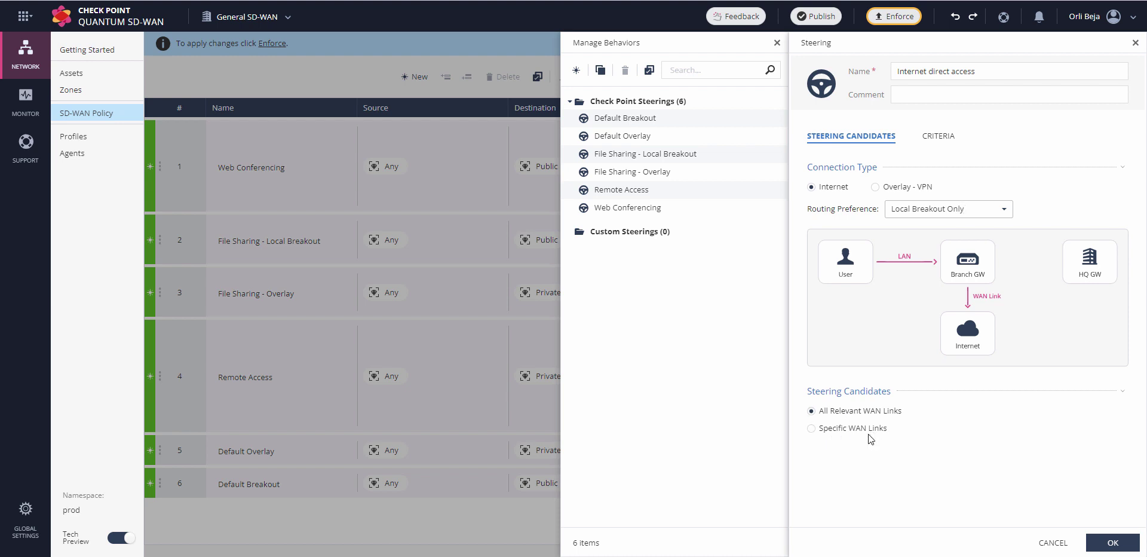
Step: Enter latency 100 ms, jitter 30 ms and packet loss 2%, then save the steering
click(937, 135)
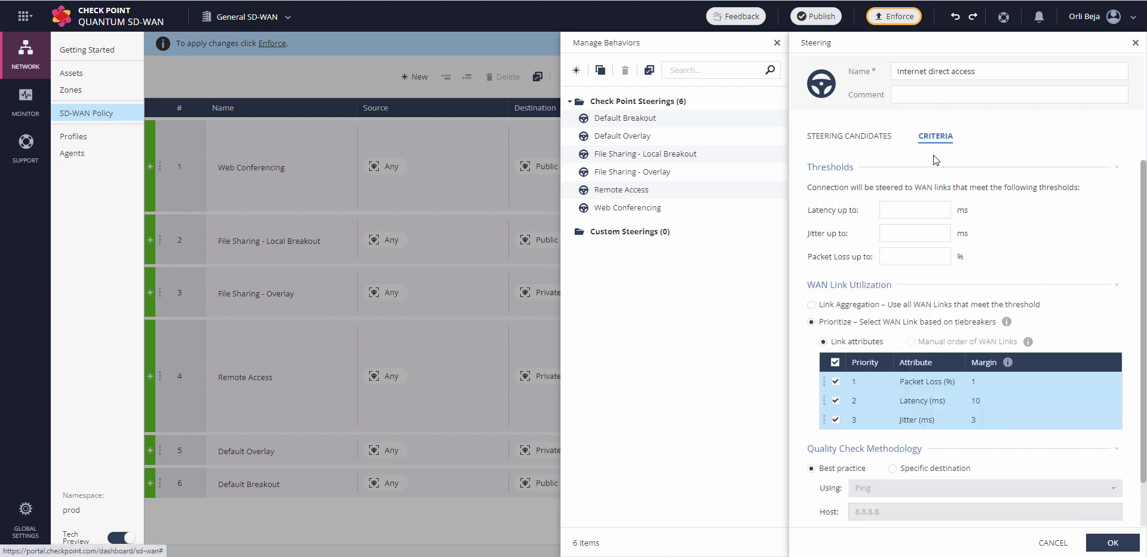
click(898, 209)
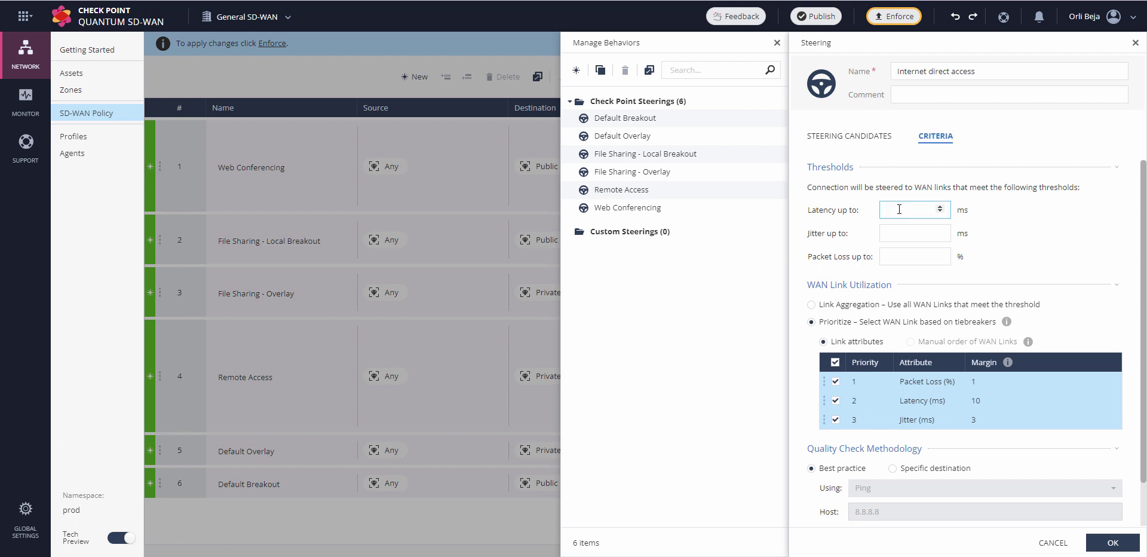
text(00)
key(Tab)
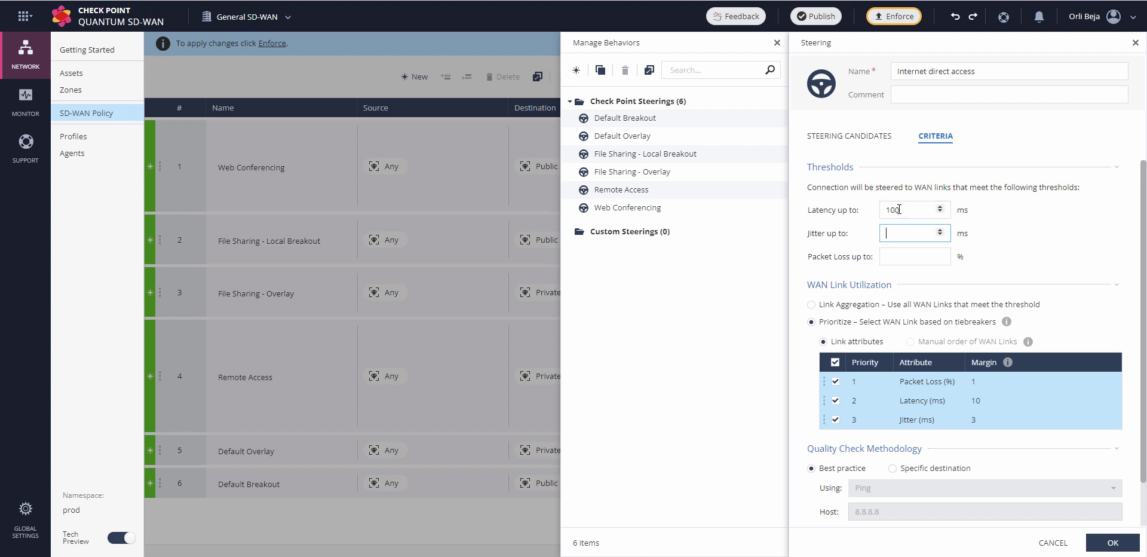
text(30)
key(Tab)
text(2)
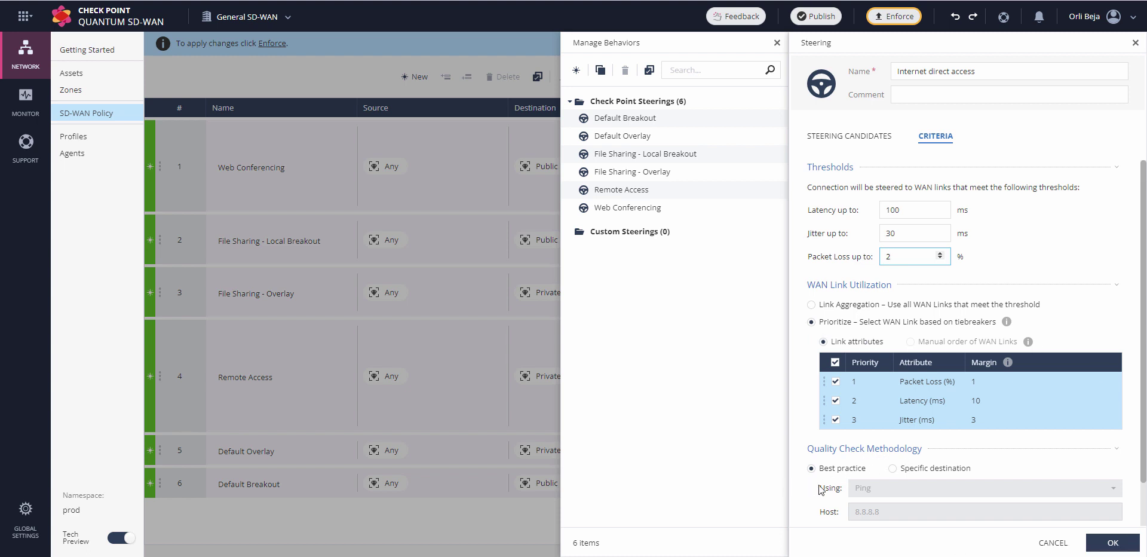
click(1105, 544)
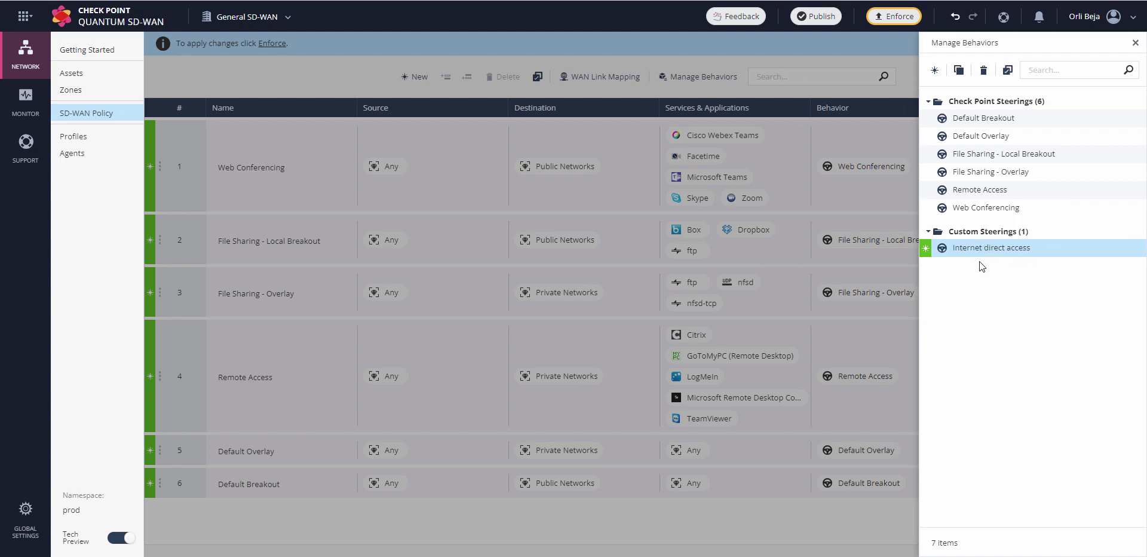
Step: Close Manage Behaviors and open the behavior picker for rule 1, Web Conferencing
click(1135, 43)
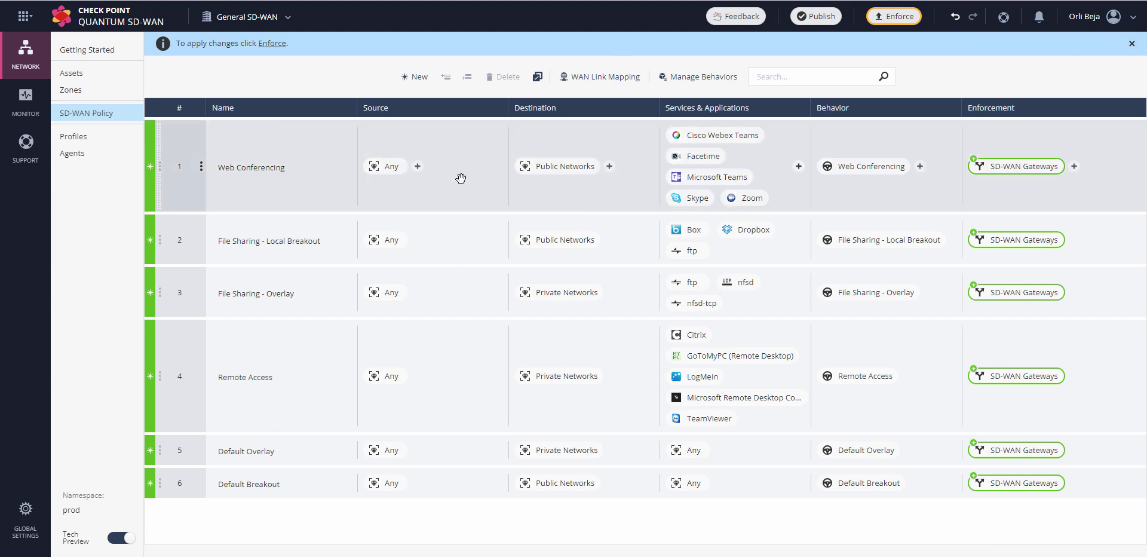
mouse_move(921, 170)
click(920, 166)
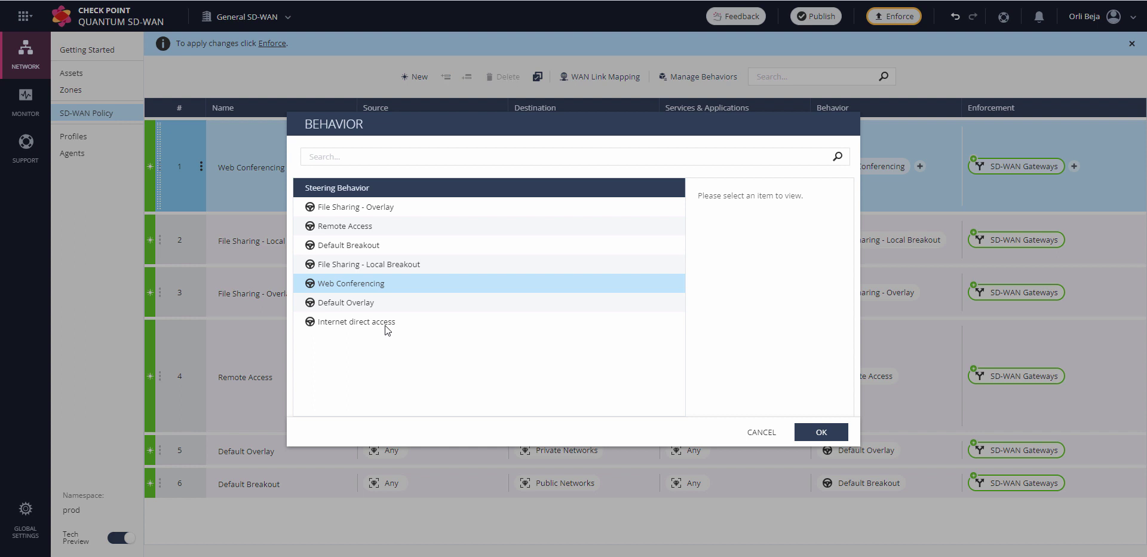
Step: Select 'Internet direct access' in the Behavior dialog and confirm it
click(356, 322)
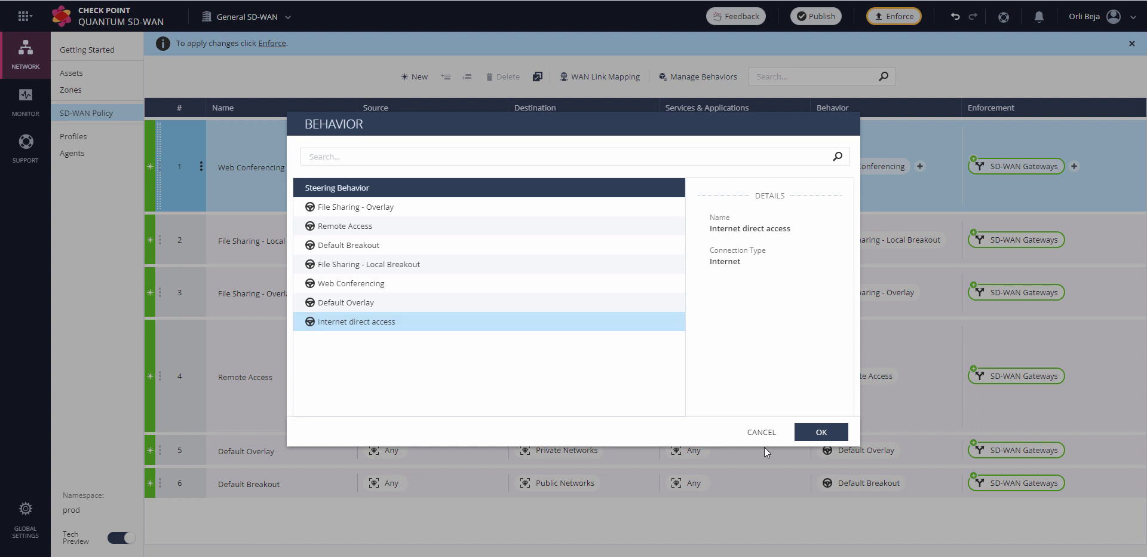
click(821, 432)
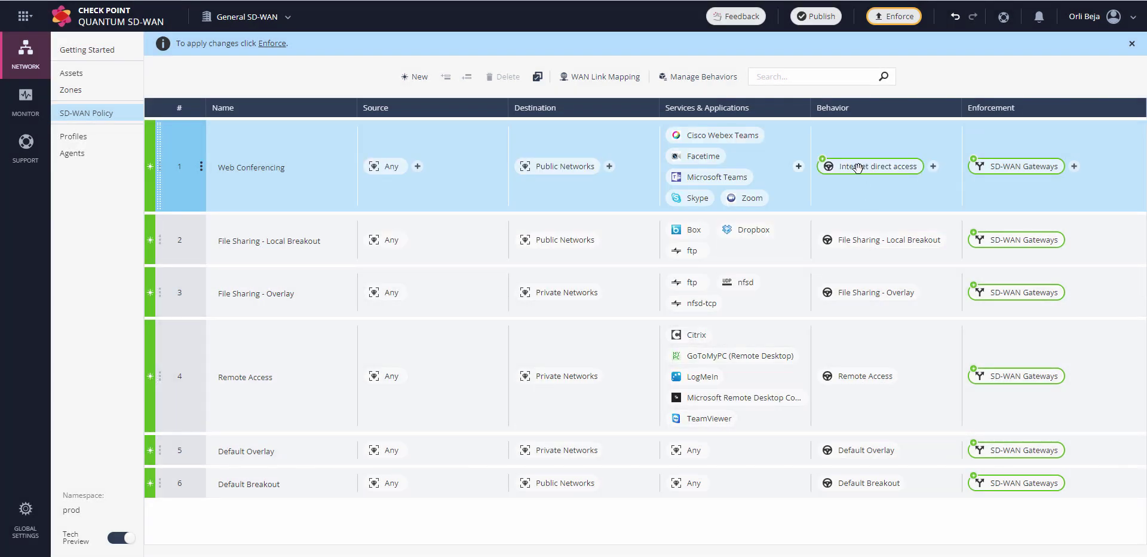